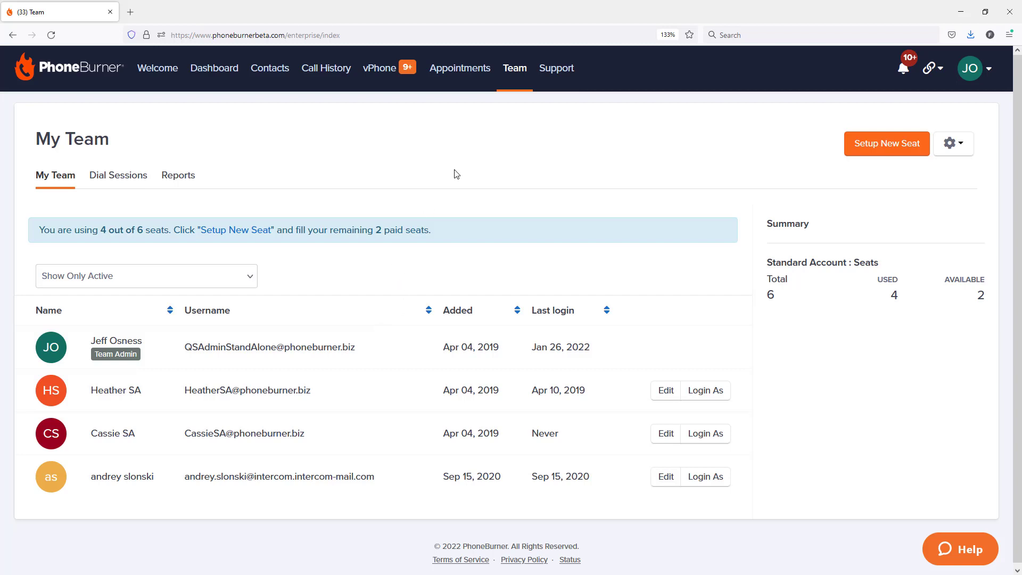
- Open the Voicemail Library in the dial session settings
click(980, 72)
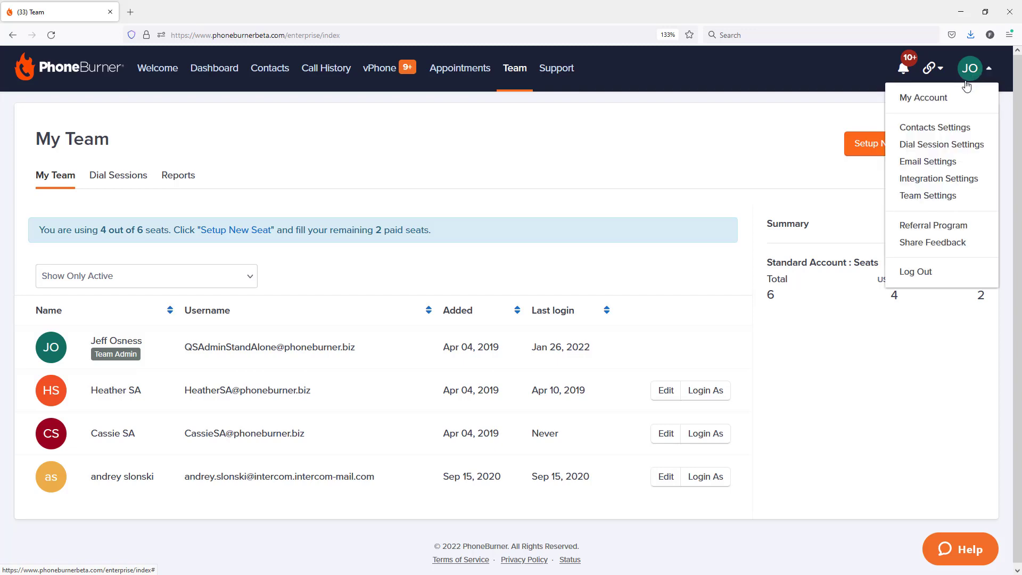
click(929, 146)
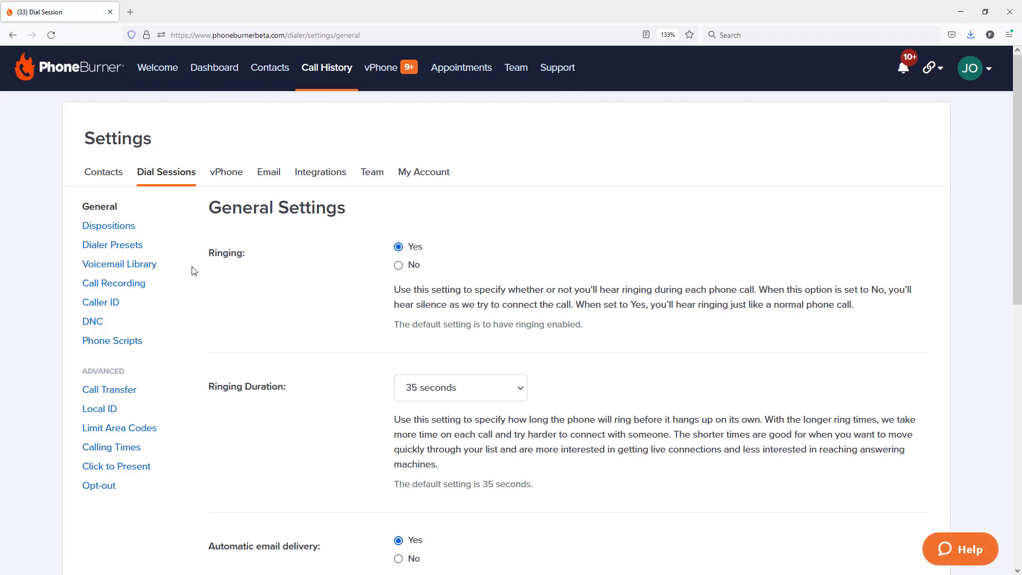
click(127, 267)
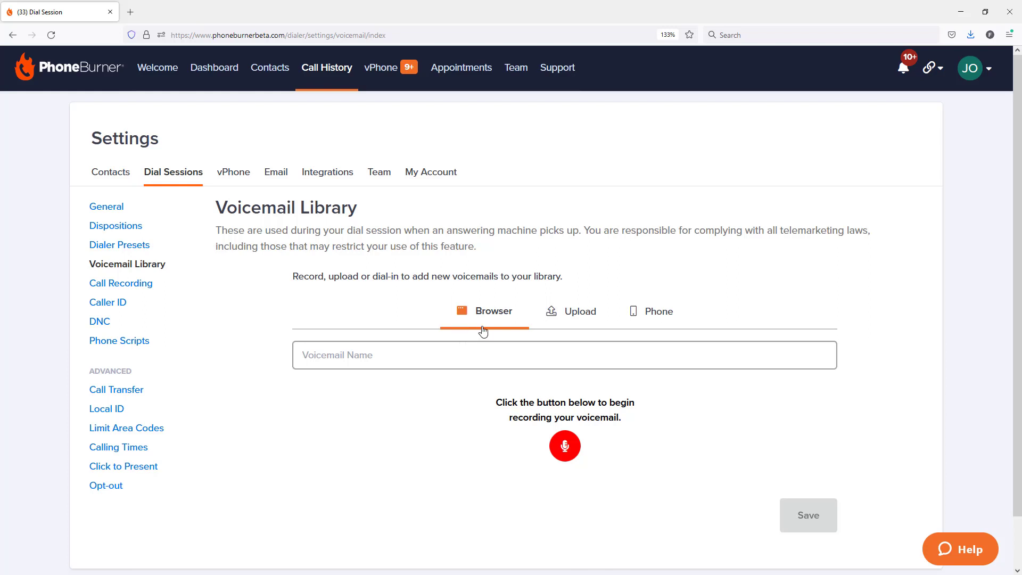
- Review the upload and phone dial-in methods for adding a voicemail, returning to the browser recording method
click(590, 325)
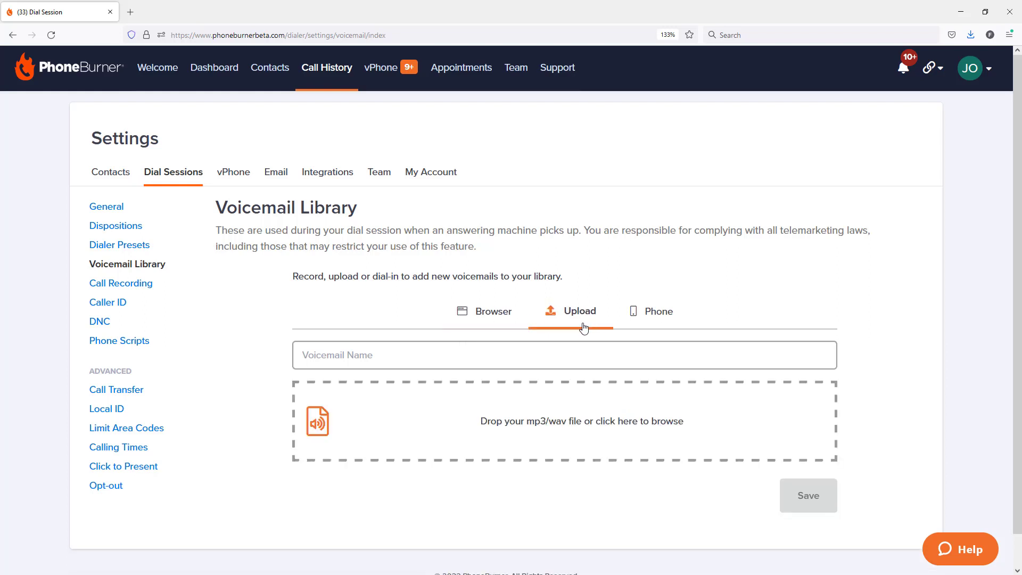
click(656, 314)
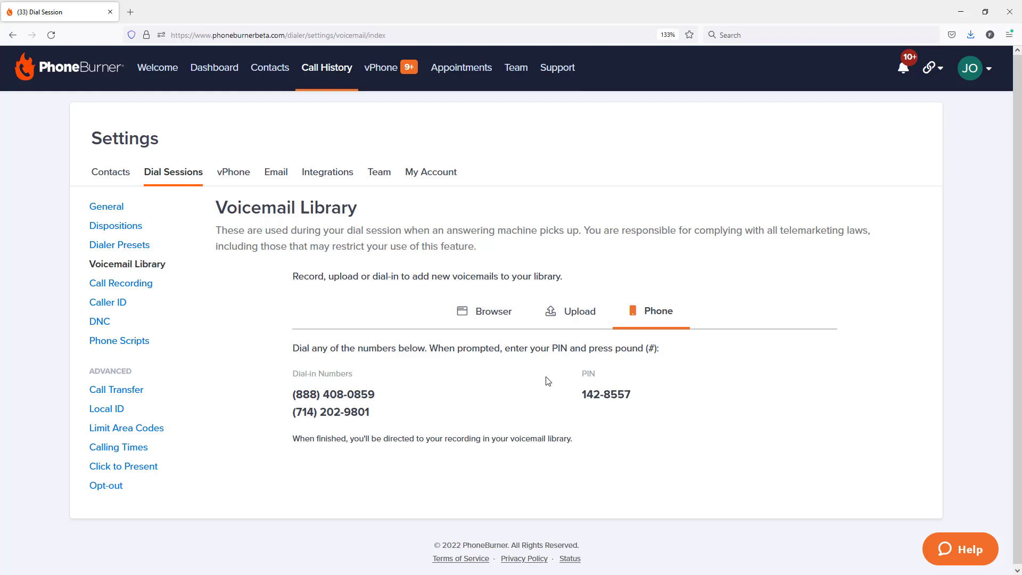
click(495, 318)
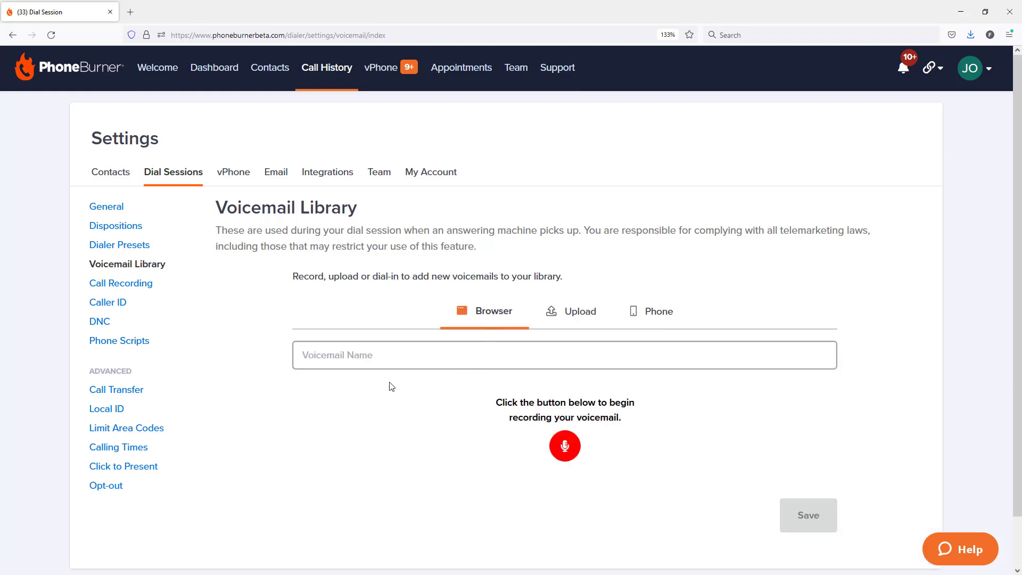
- Name the new voicemail Admin VM and record it in the browser, allowing microphone access and pausing and resuming once
click(354, 355)
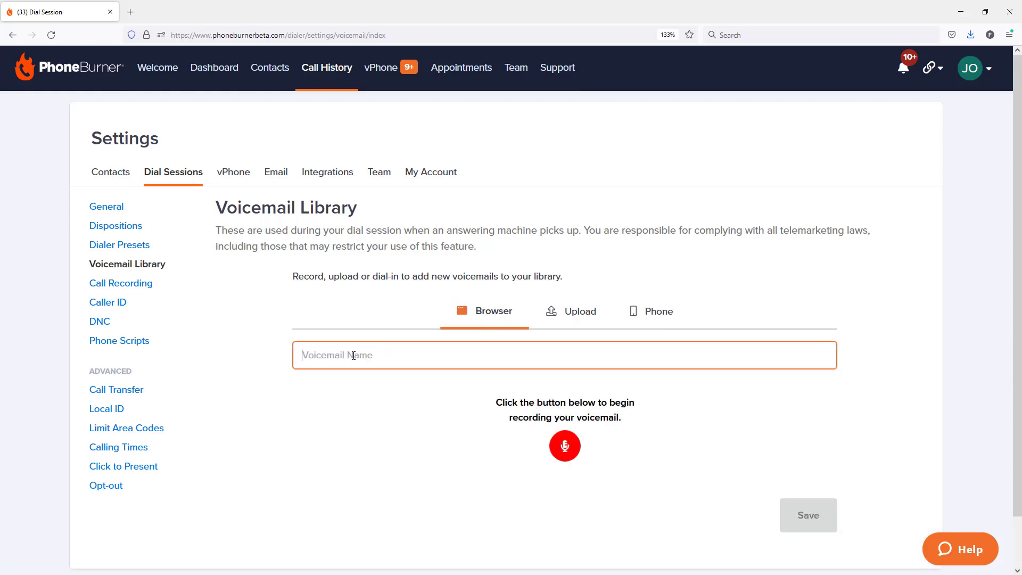
text(Admin VM)
click(567, 447)
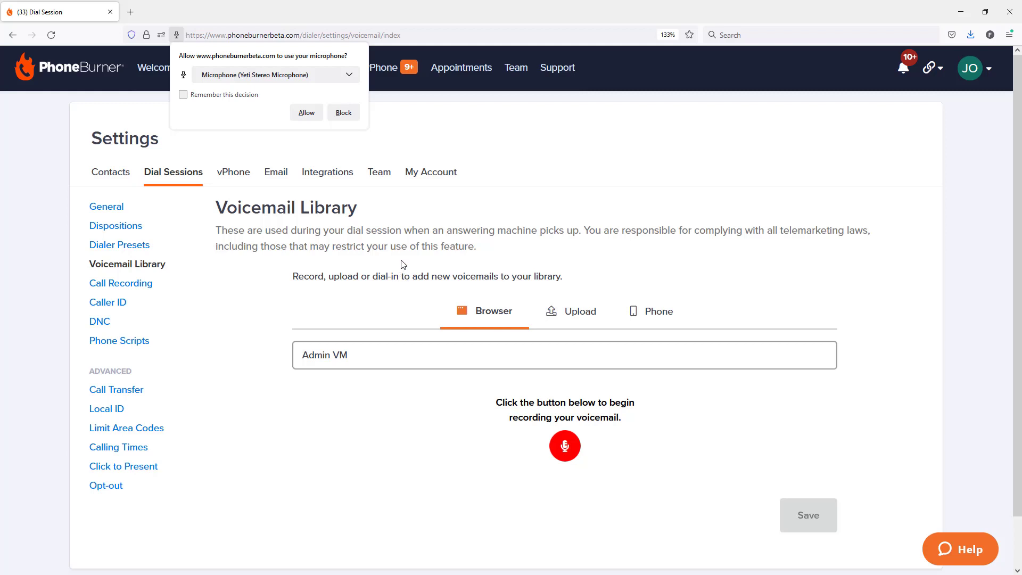
click(307, 113)
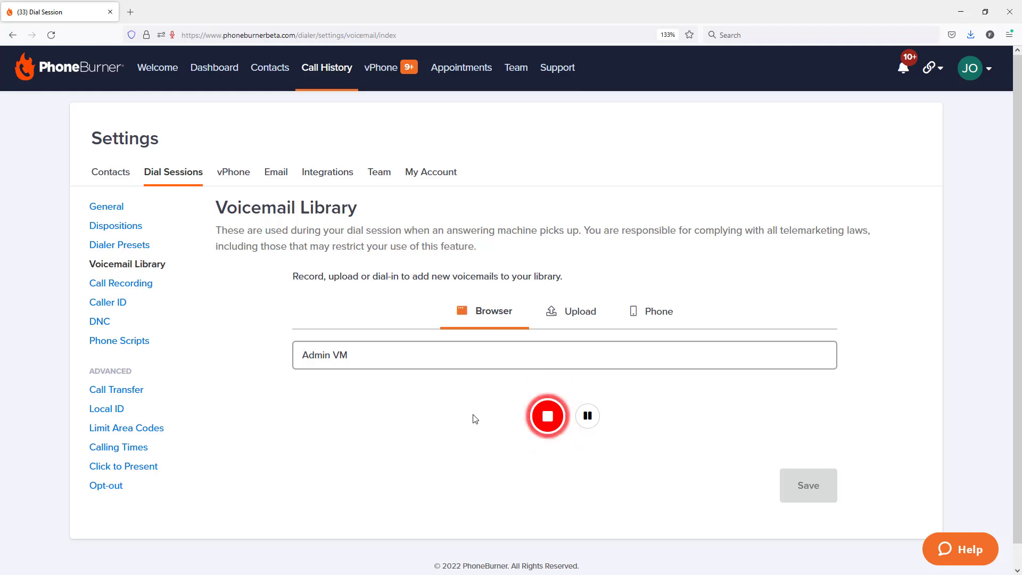
click(590, 418)
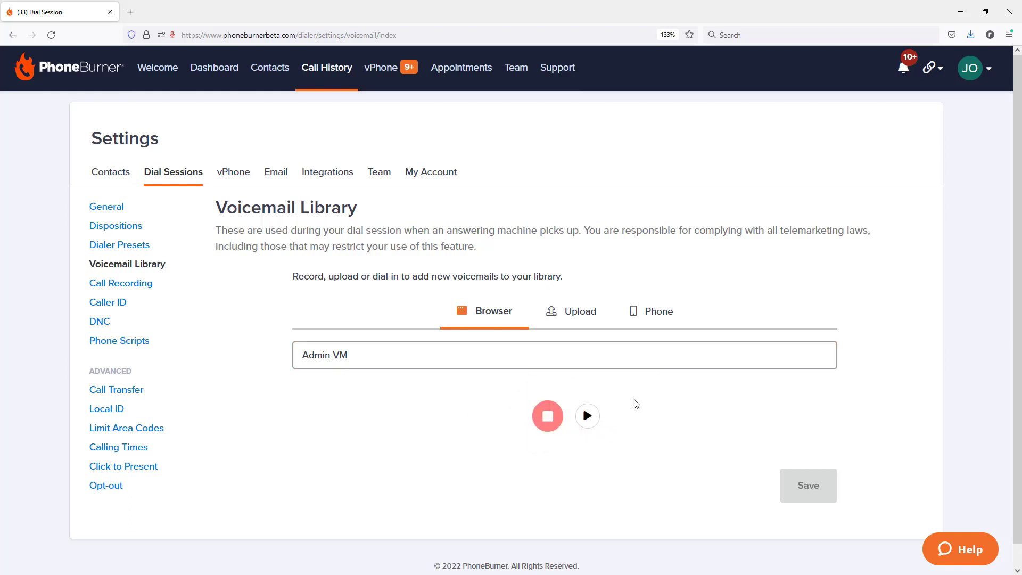
click(586, 422)
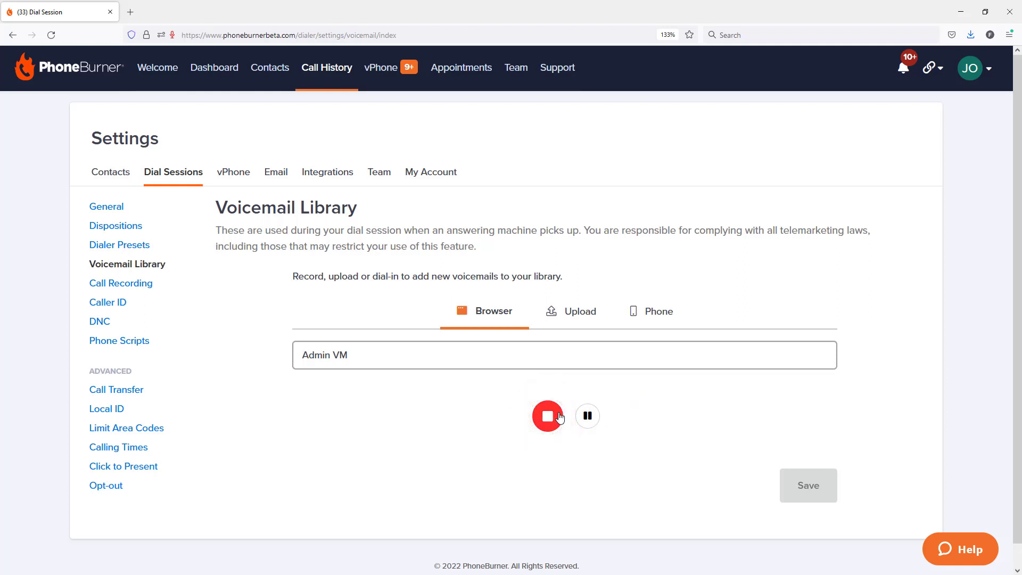
click(547, 423)
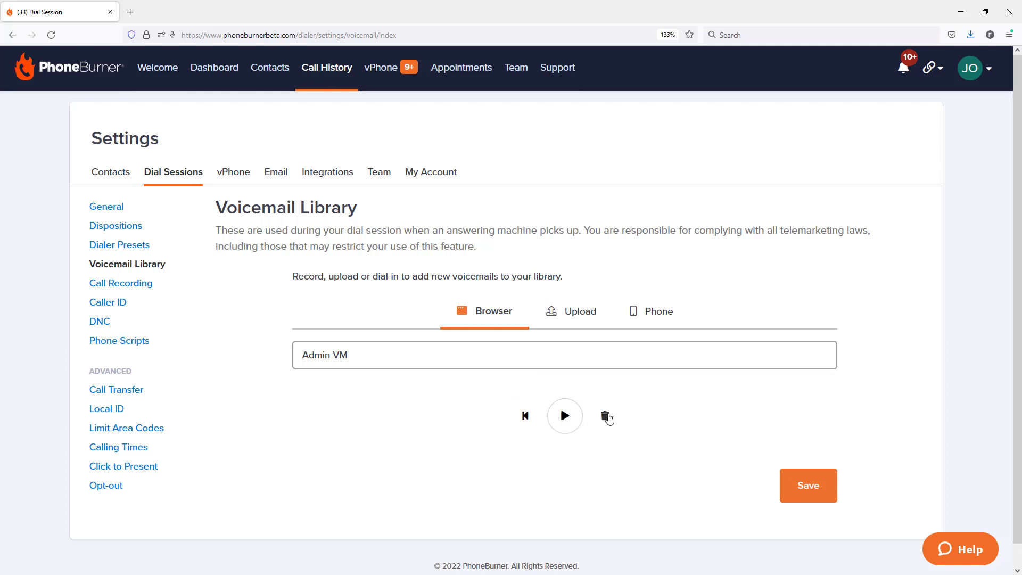
- Discard the recording, record the Admin VM voicemail again and save it to the library
click(606, 416)
click(558, 333)
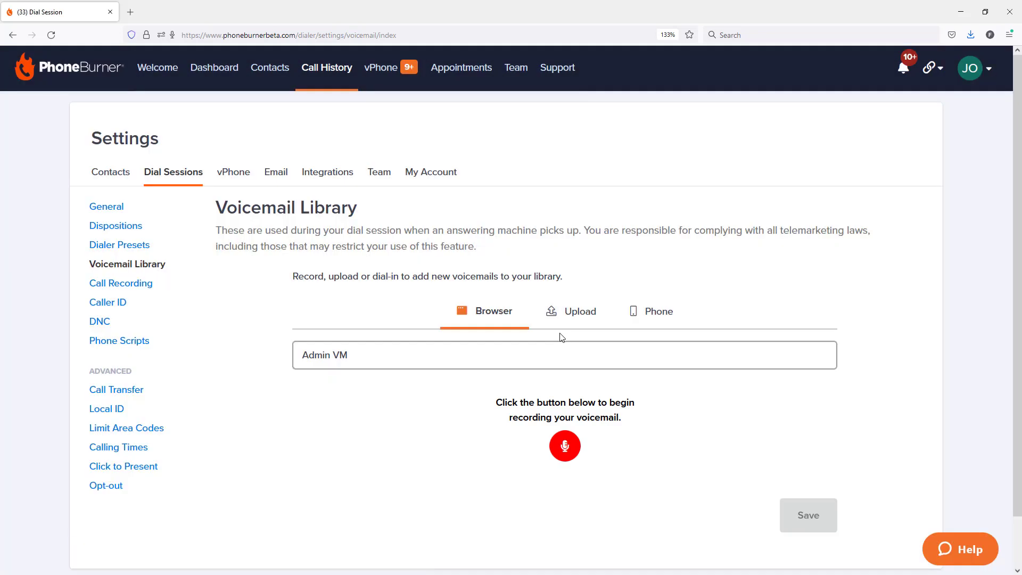
click(564, 446)
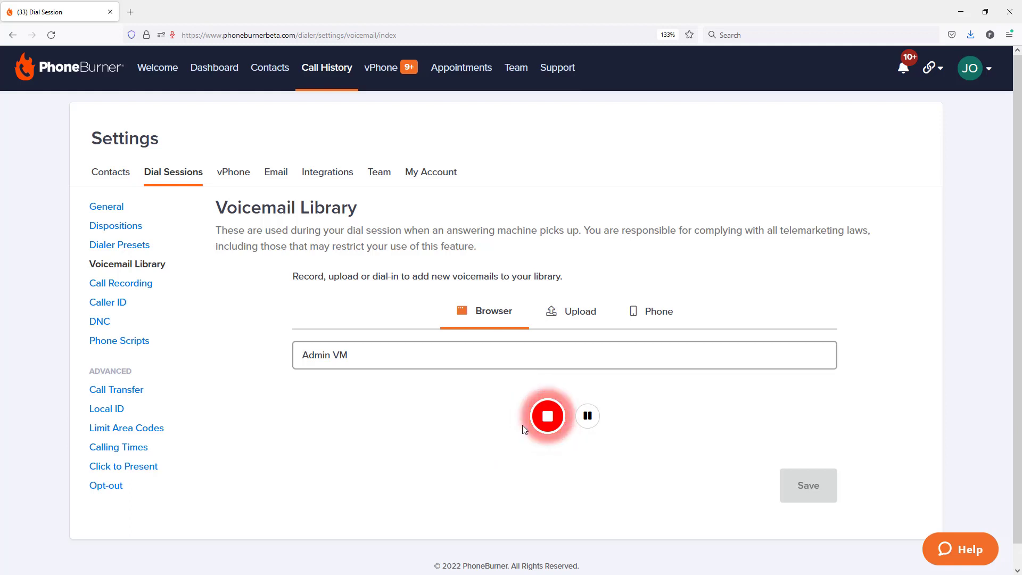
click(548, 420)
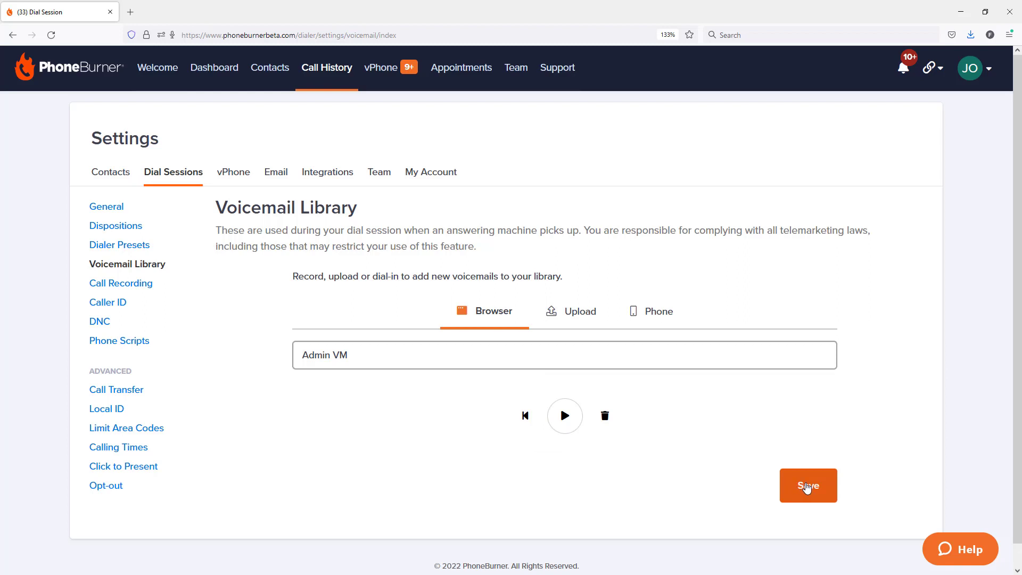
click(808, 485)
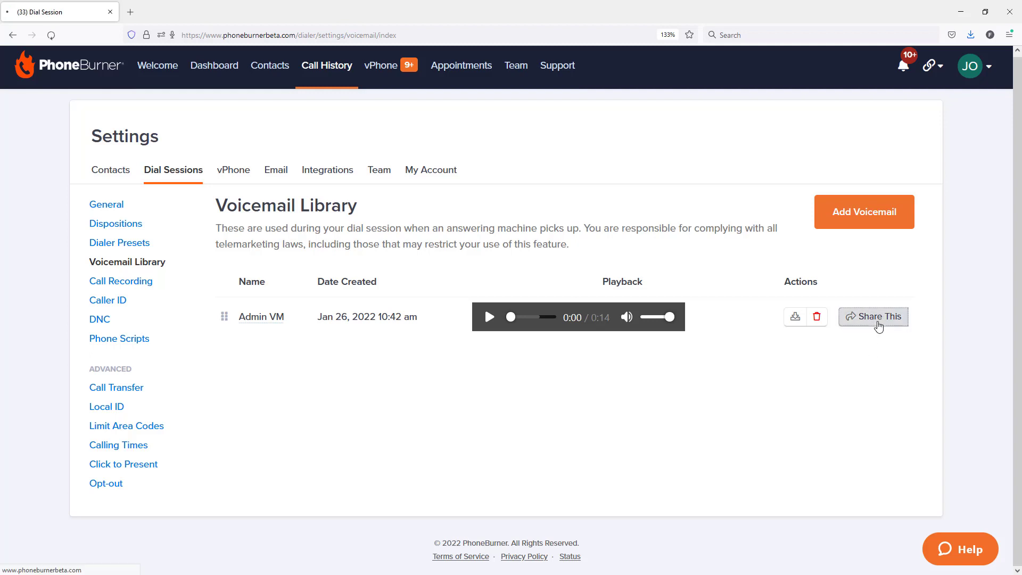
- Share the Admin VM voicemail with the team and review the team's Customize & Share content list
click(878, 319)
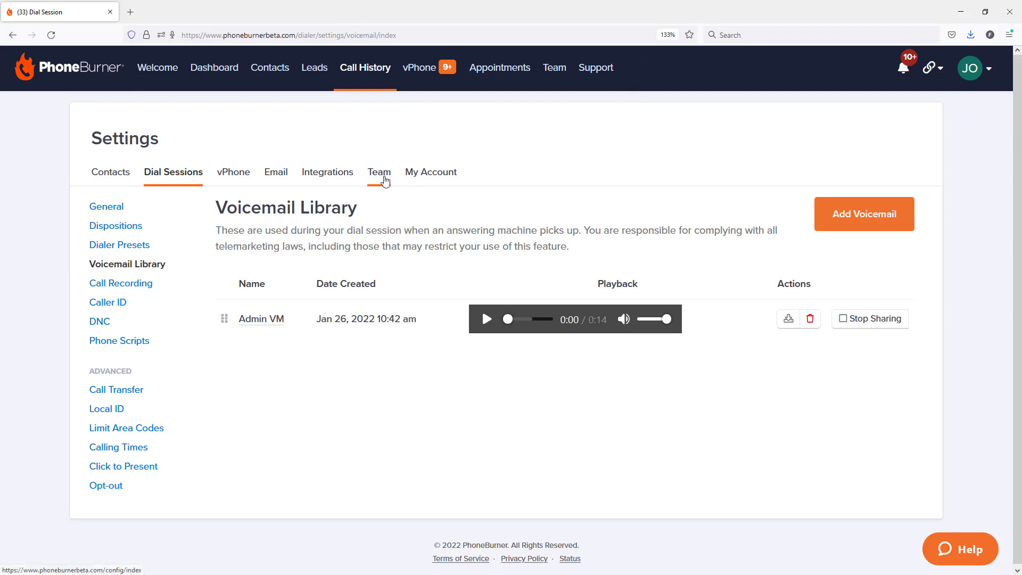
click(385, 181)
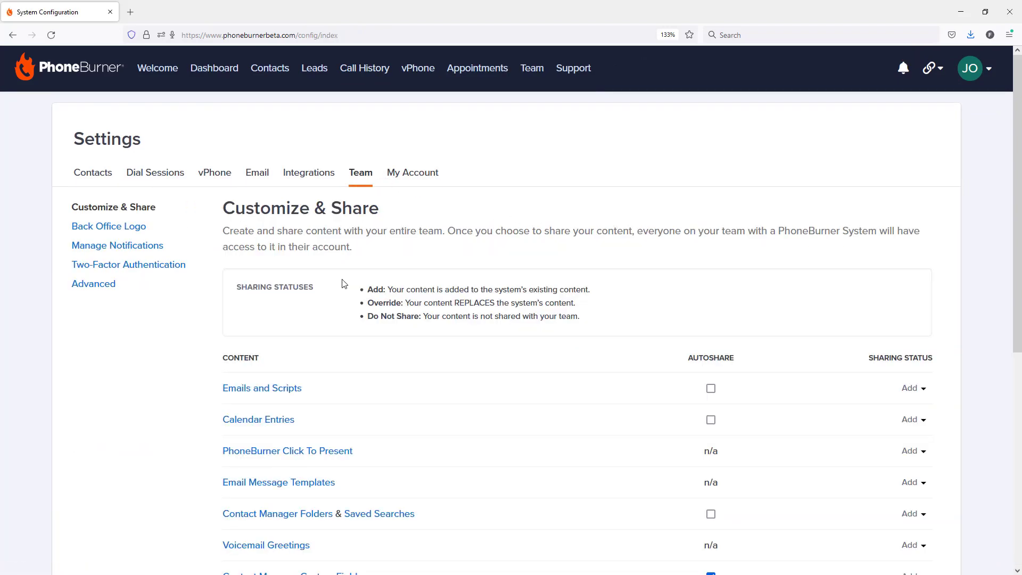
scroll(343, 283, down, 5)
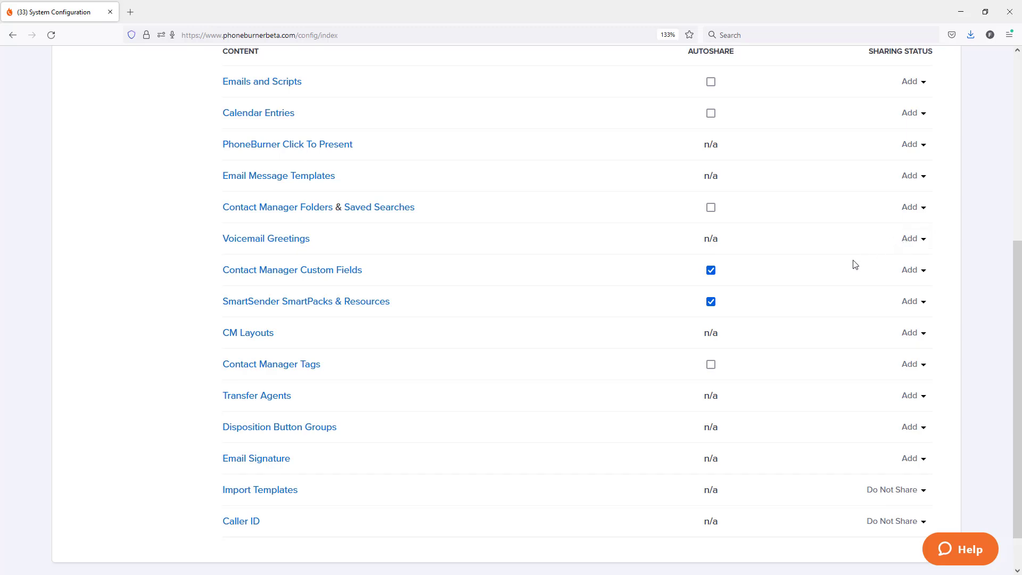
scroll(836, 289, up, 4)
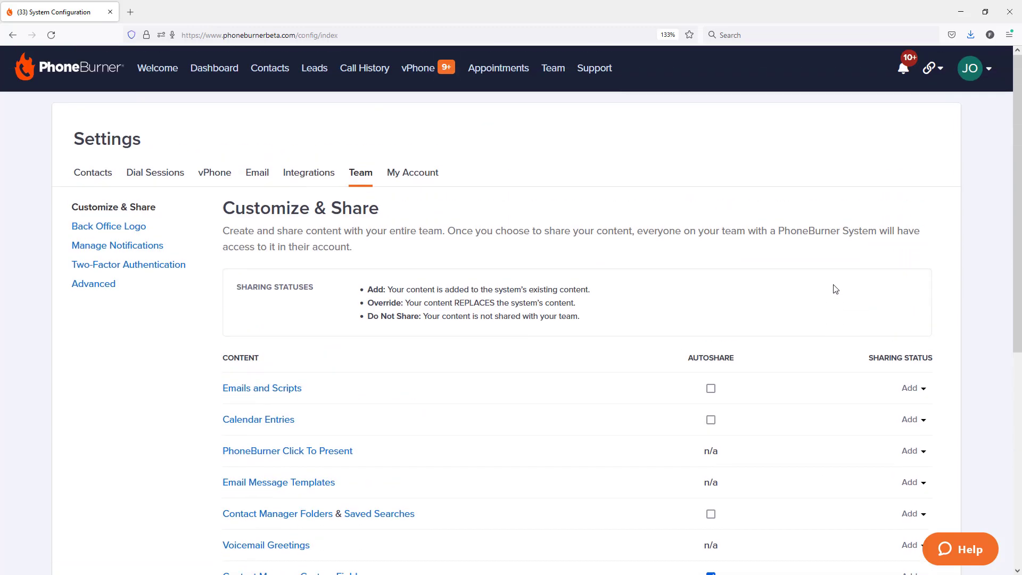
- Log in as the team member listed directly below the team admin and open that account's Voicemail Library
click(552, 69)
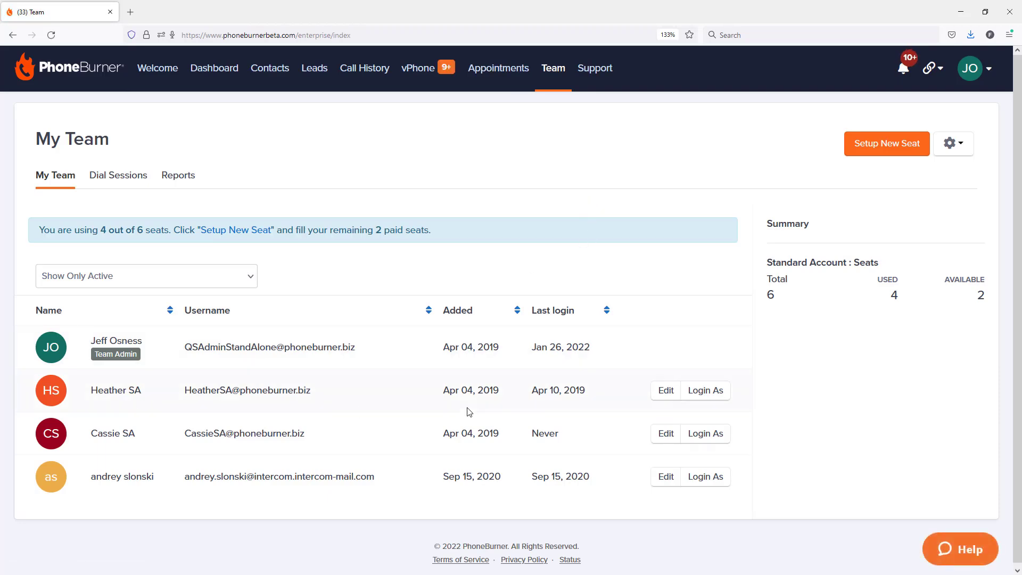
click(708, 392)
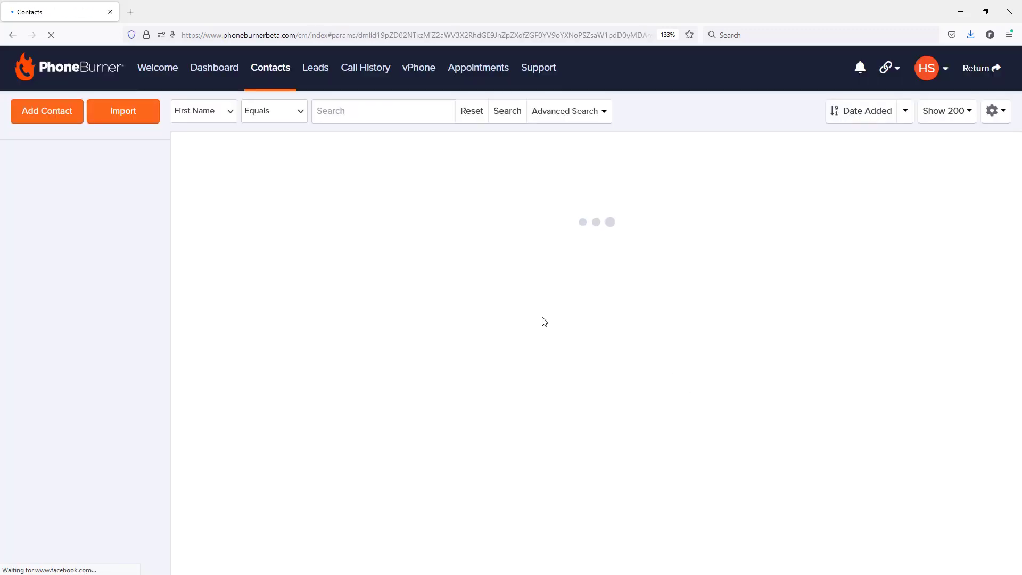
click(994, 74)
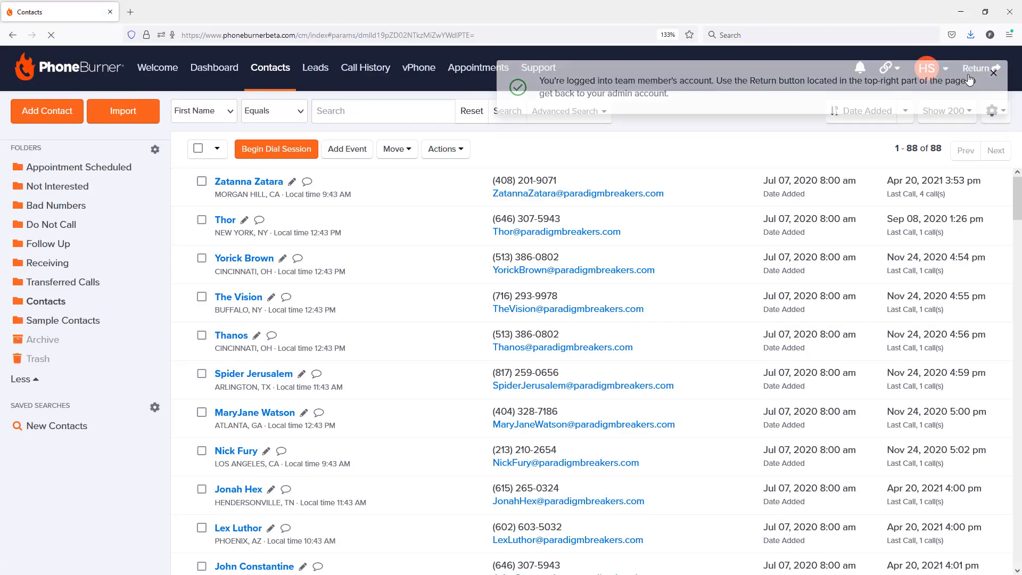
click(929, 69)
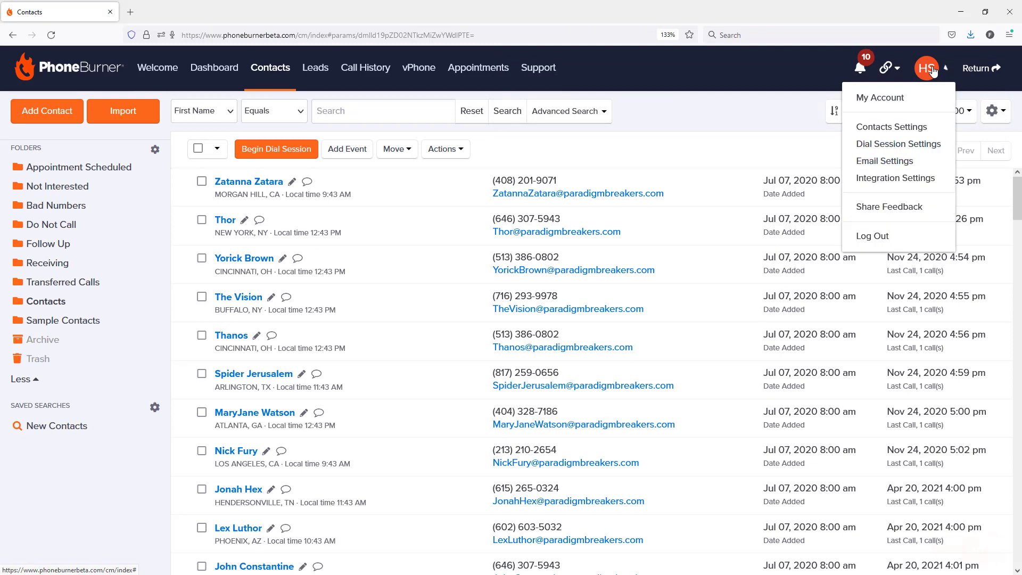
click(897, 144)
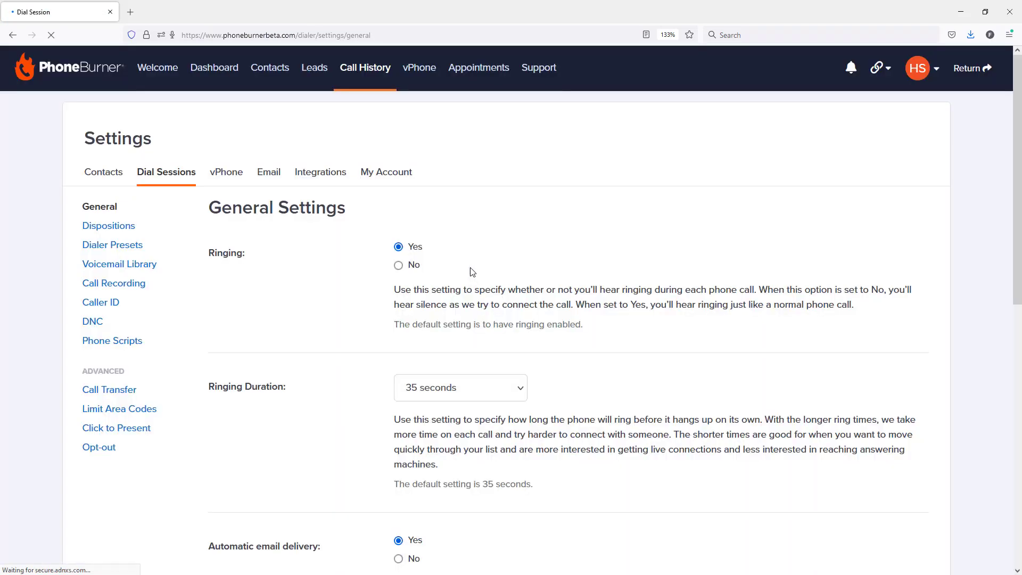
click(146, 265)
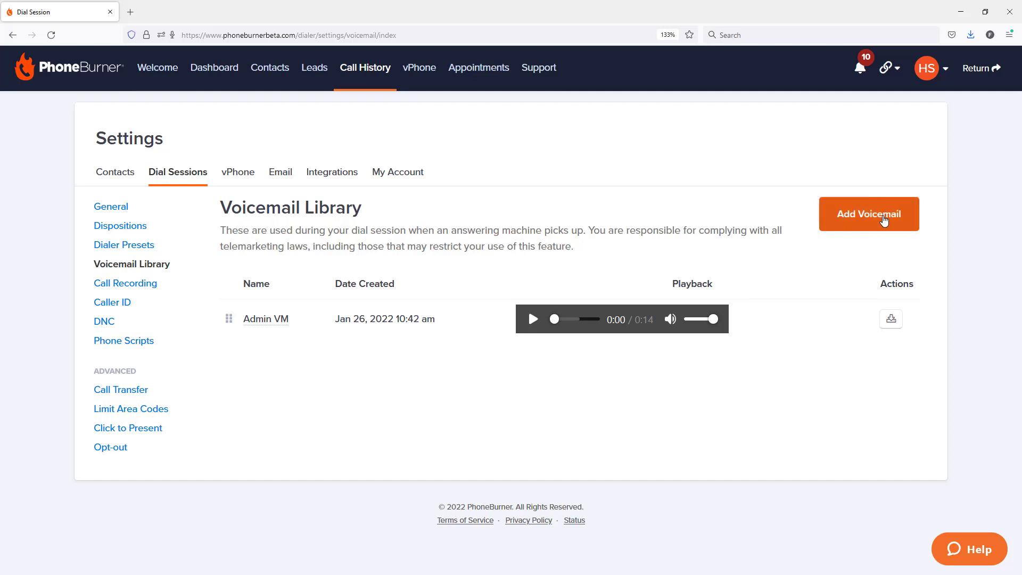
- Add a voicemail by uploading English Sales Campaign.mp3, titled with the team member's first name followed by VM, and save it
click(885, 218)
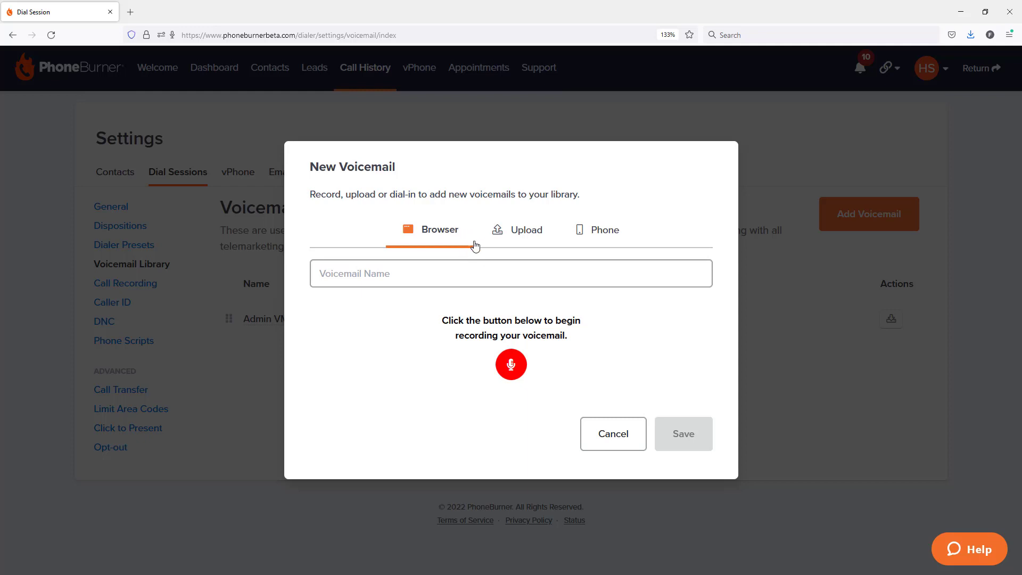
click(521, 234)
click(601, 242)
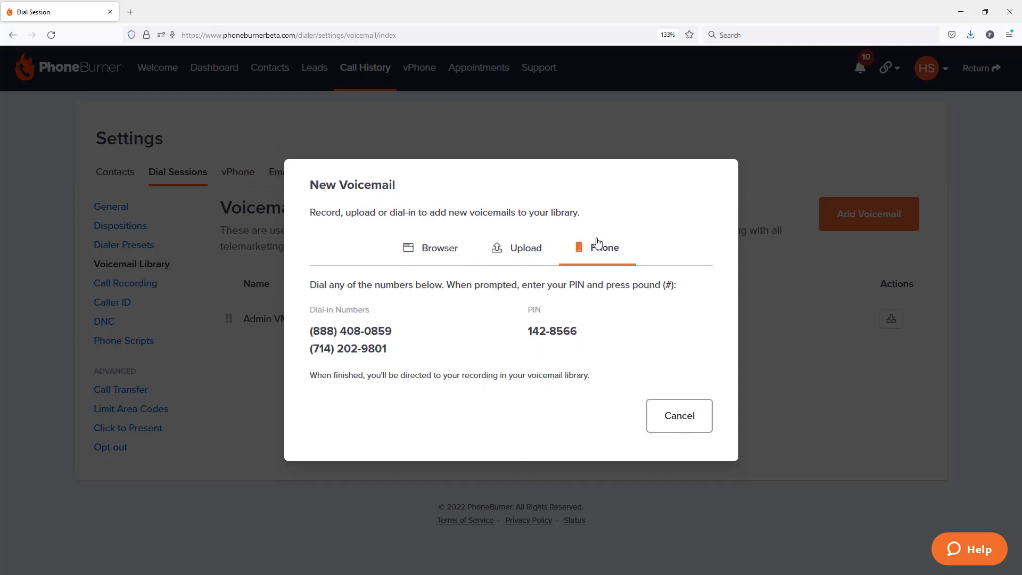
click(522, 248)
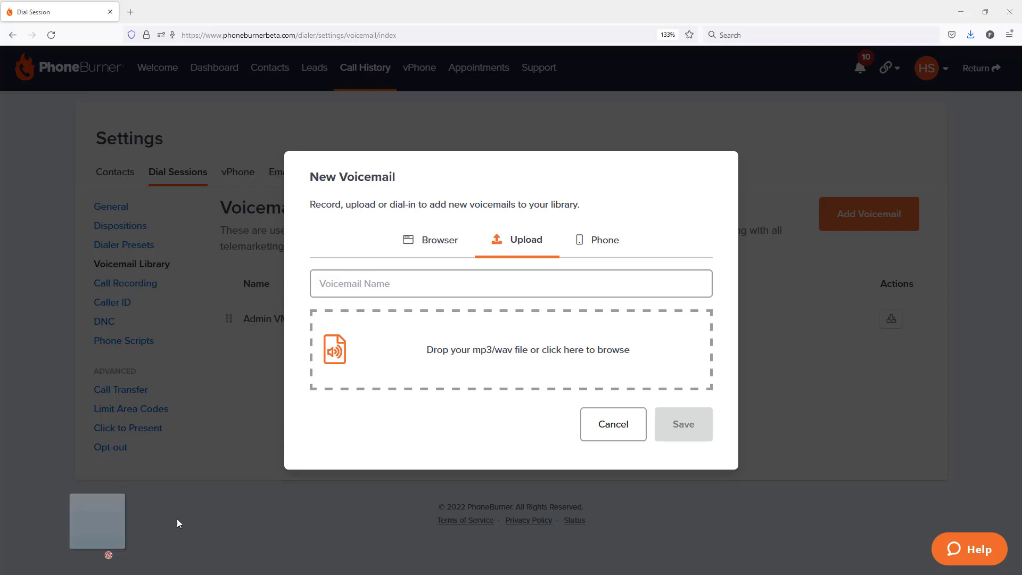
drag(109, 555, 417, 391)
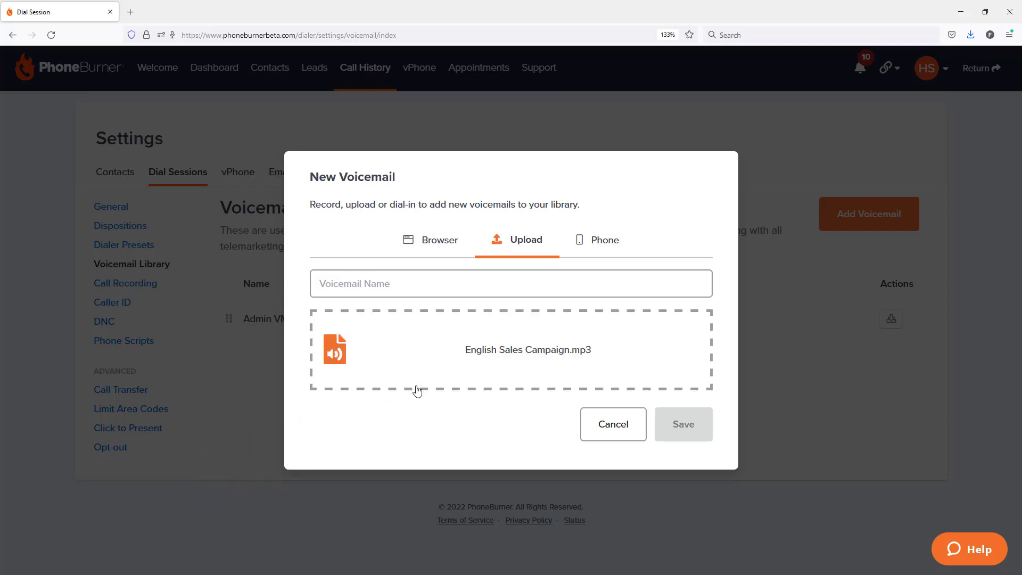
click(404, 281)
text(Heather VM)
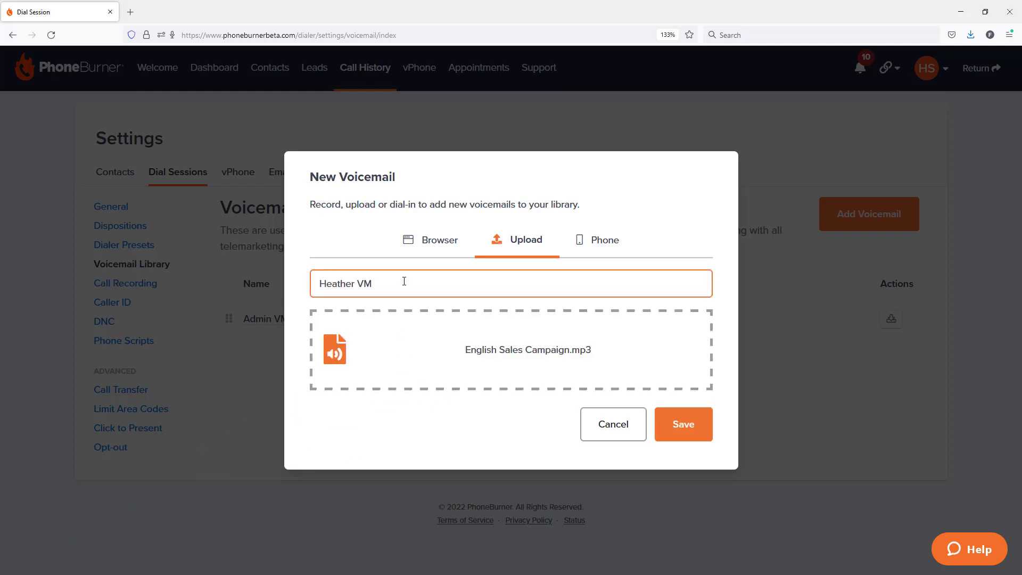
click(679, 427)
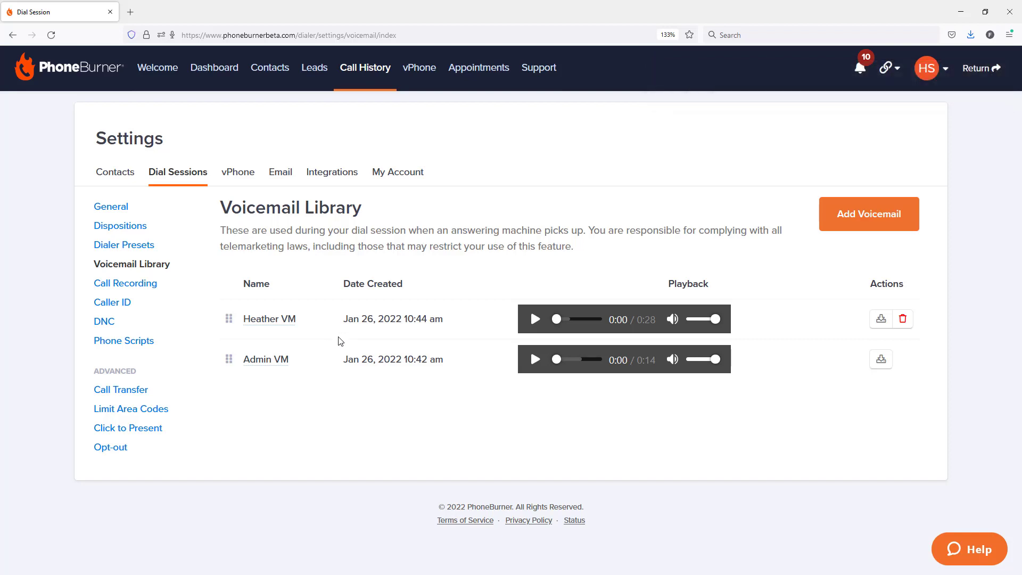
- Start a dial session for selected contacts with manually set settings and check the voicemail recordings available to choose
click(270, 68)
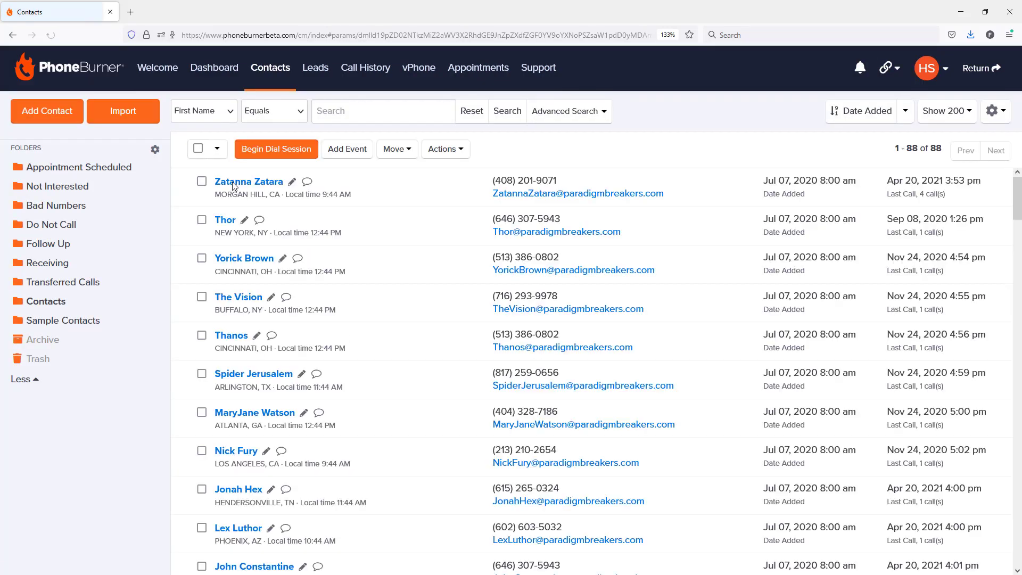
click(198, 149)
click(363, 149)
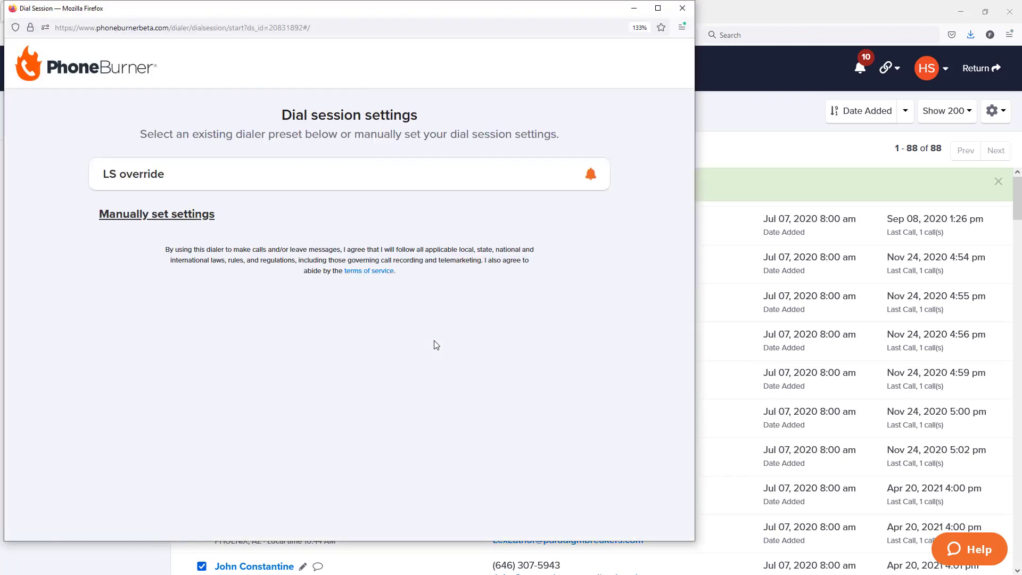
click(176, 215)
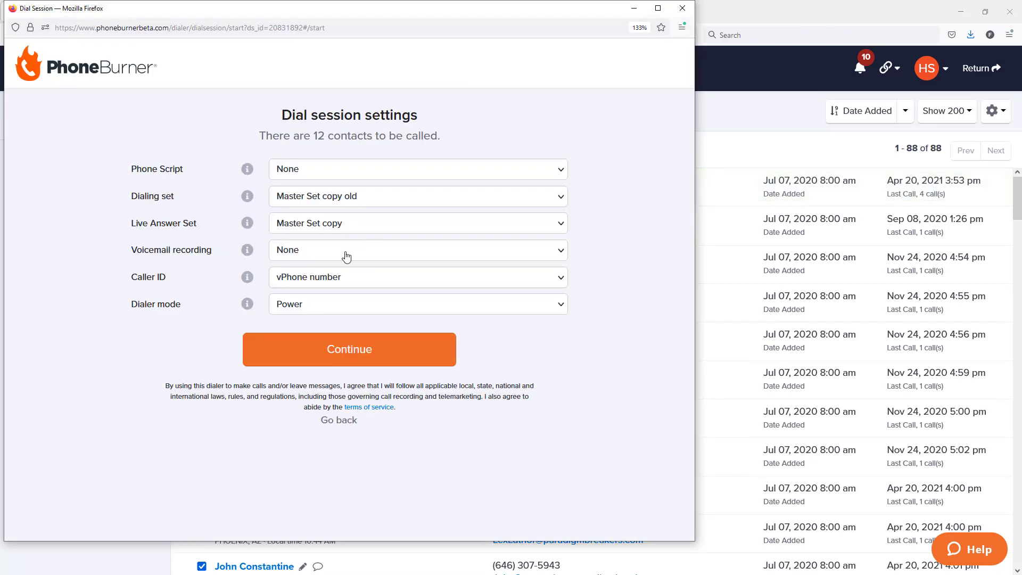
click(344, 253)
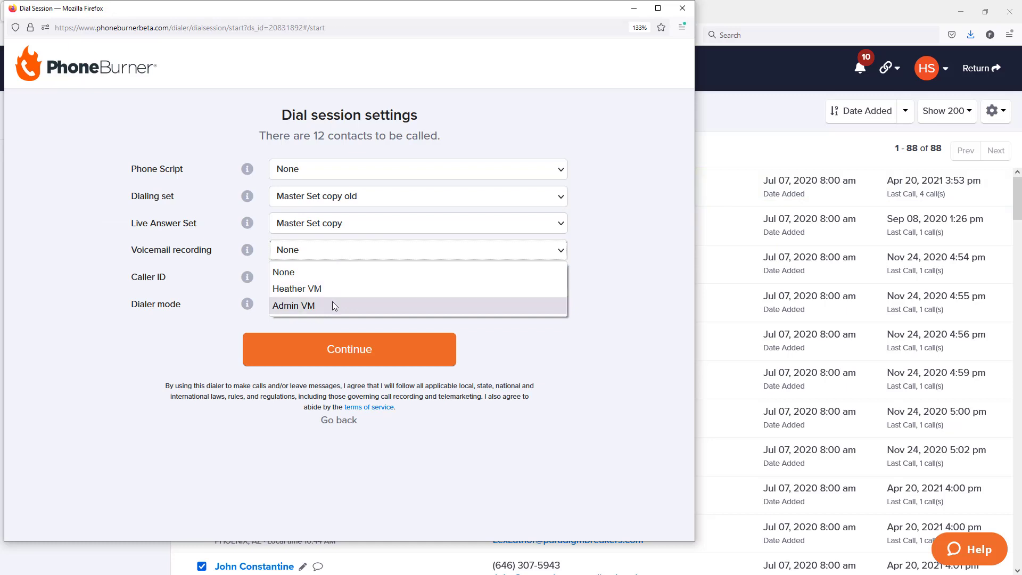
click(603, 288)
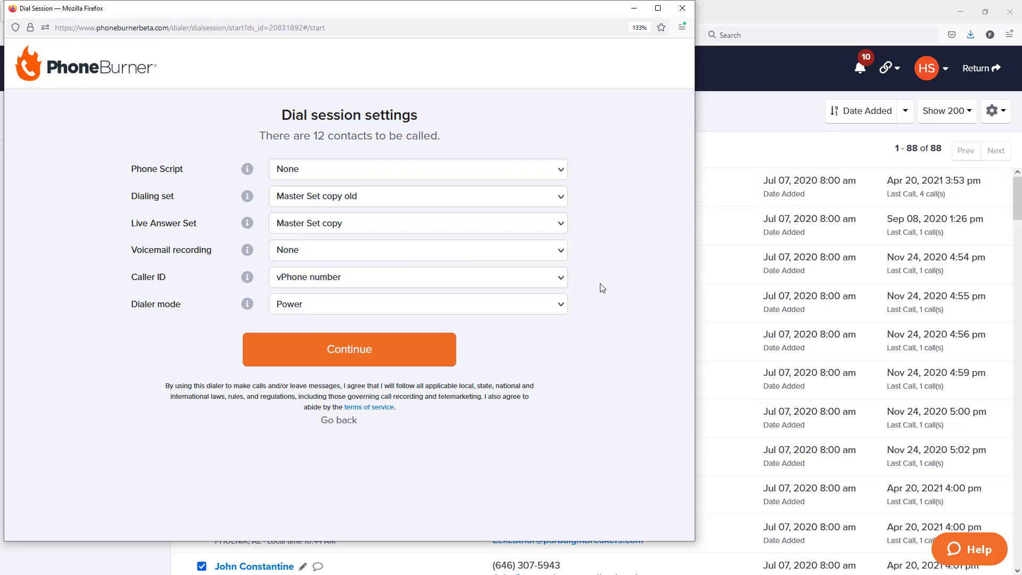